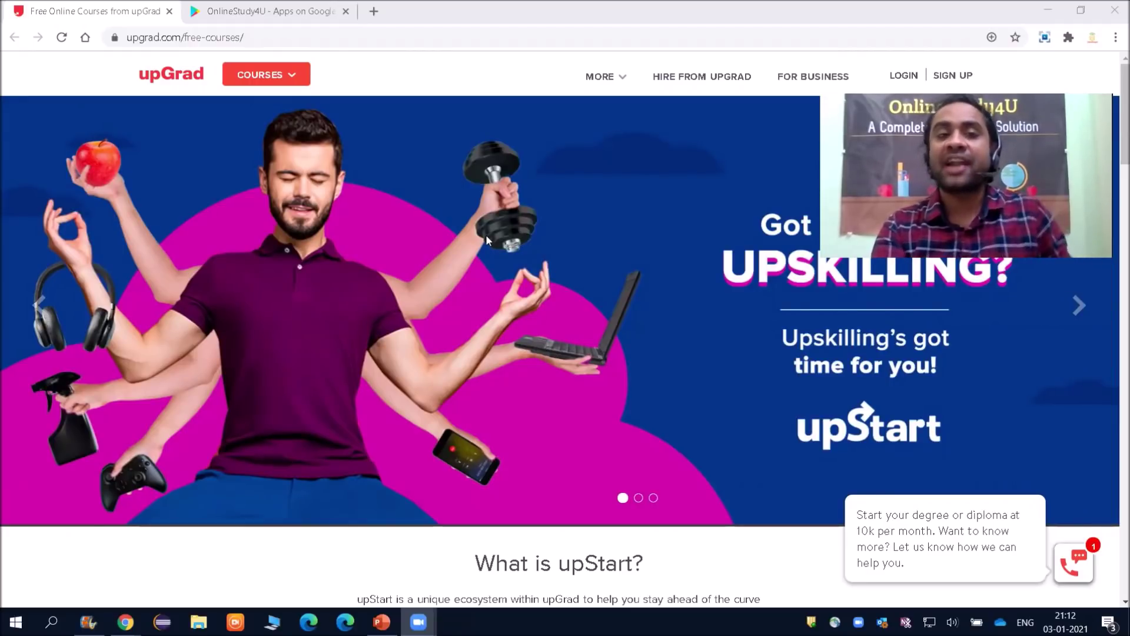
Leave the OnlineStudy4U page for upGrad's free courses and show the Quick courses list with Python programming
{"action": "left_click", "coordinate": [251, 7]}
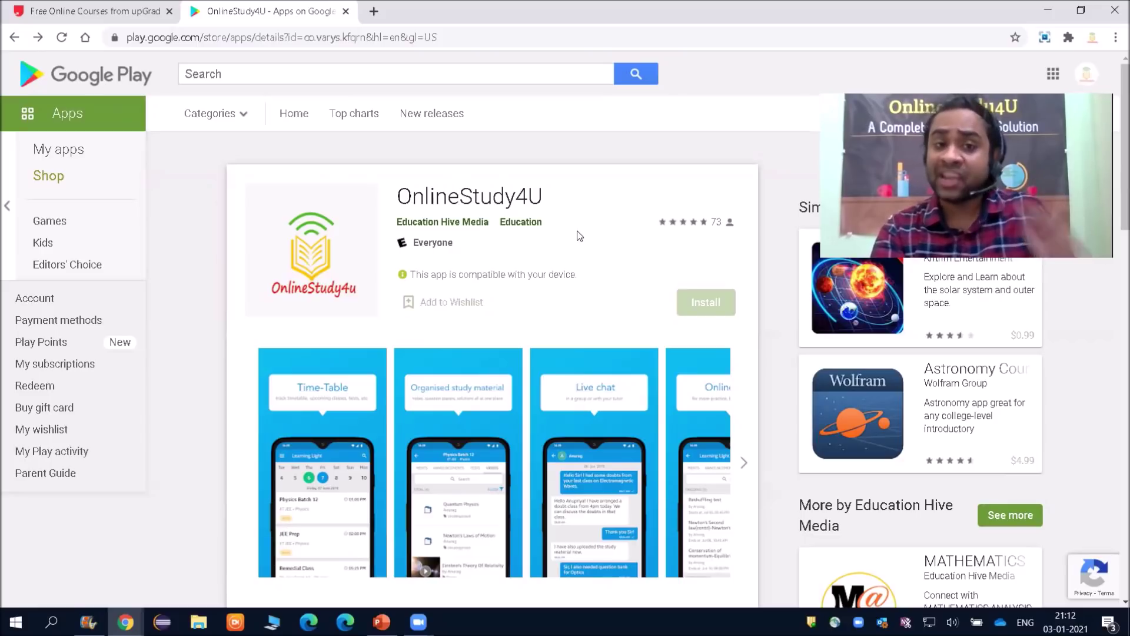
{"action": "left_click", "coordinate": [104, 9]}
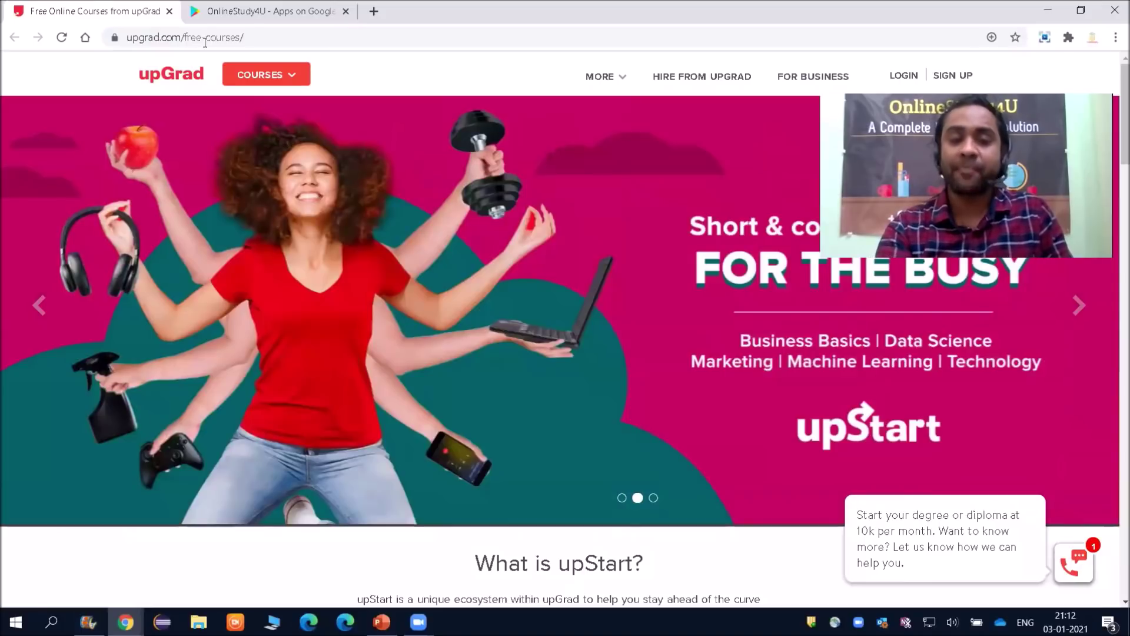
{"action": "left_click", "coordinate": [270, 35]}
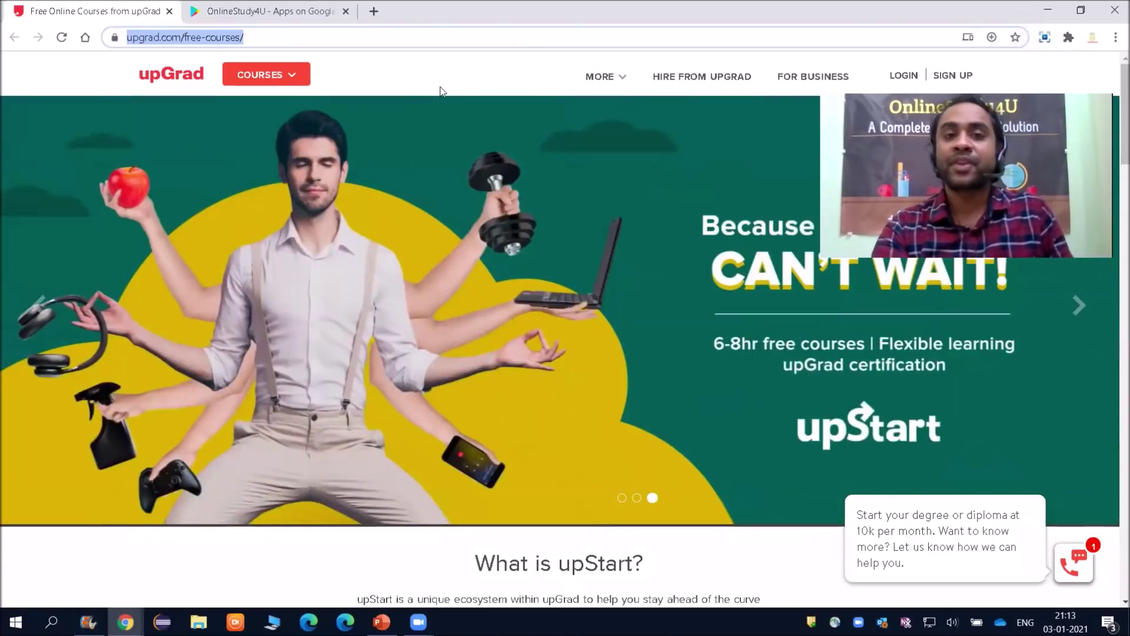
{"action": "left_click", "coordinate": [442, 92]}
{"action": "scroll", "coordinate": [442, 91], "scroll_direction": "down", "scroll_amount": 1}
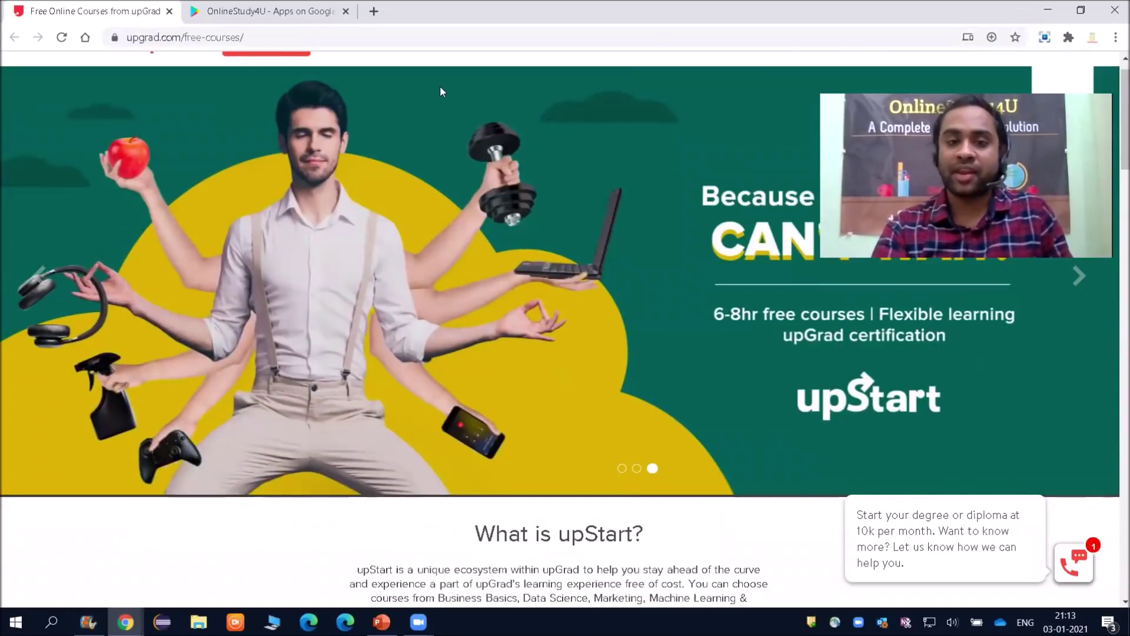
{"action": "scroll", "coordinate": [442, 91], "scroll_direction": "down", "scroll_amount": 4}
{"action": "scroll", "coordinate": [442, 91], "scroll_direction": "down", "scroll_amount": 2}
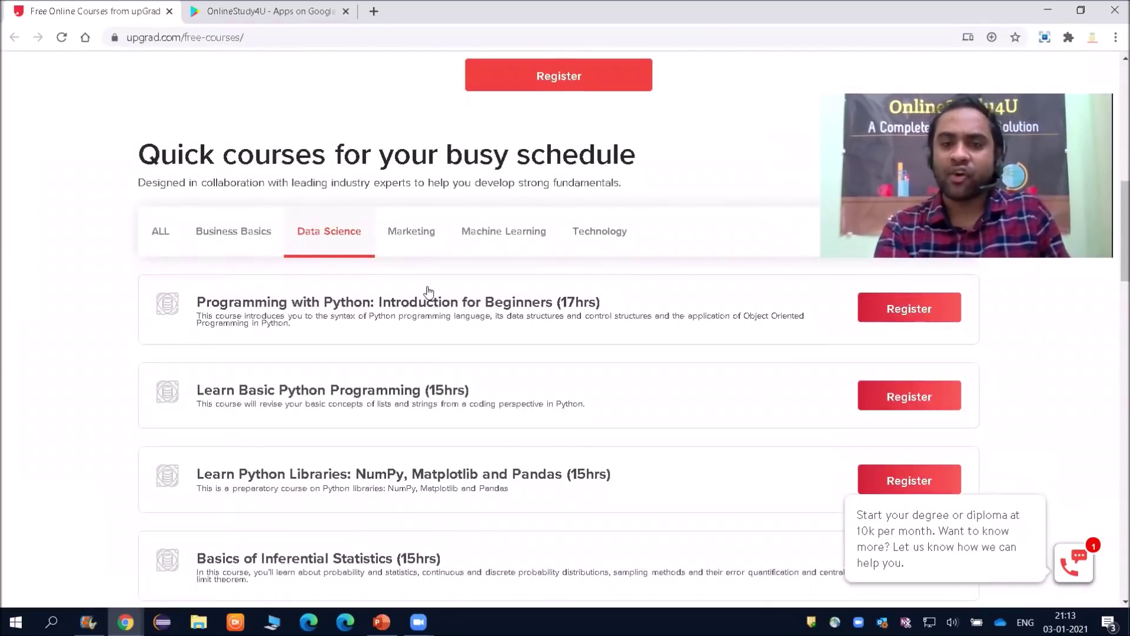
{"action": "left_click", "coordinate": [159, 40]}
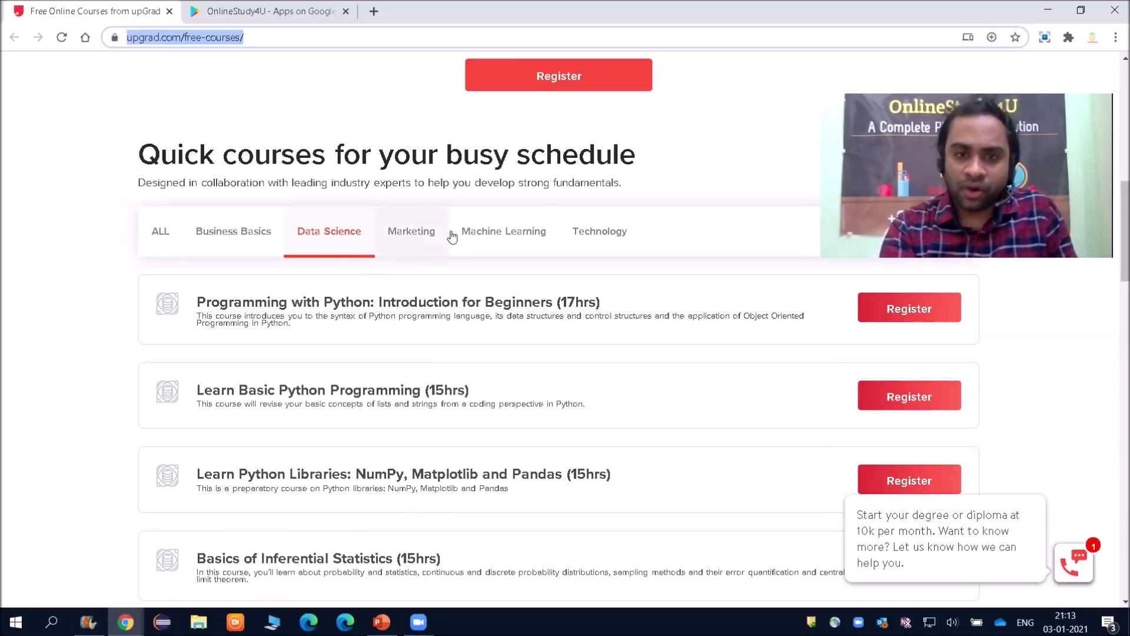
{"action": "left_click", "coordinate": [592, 239]}
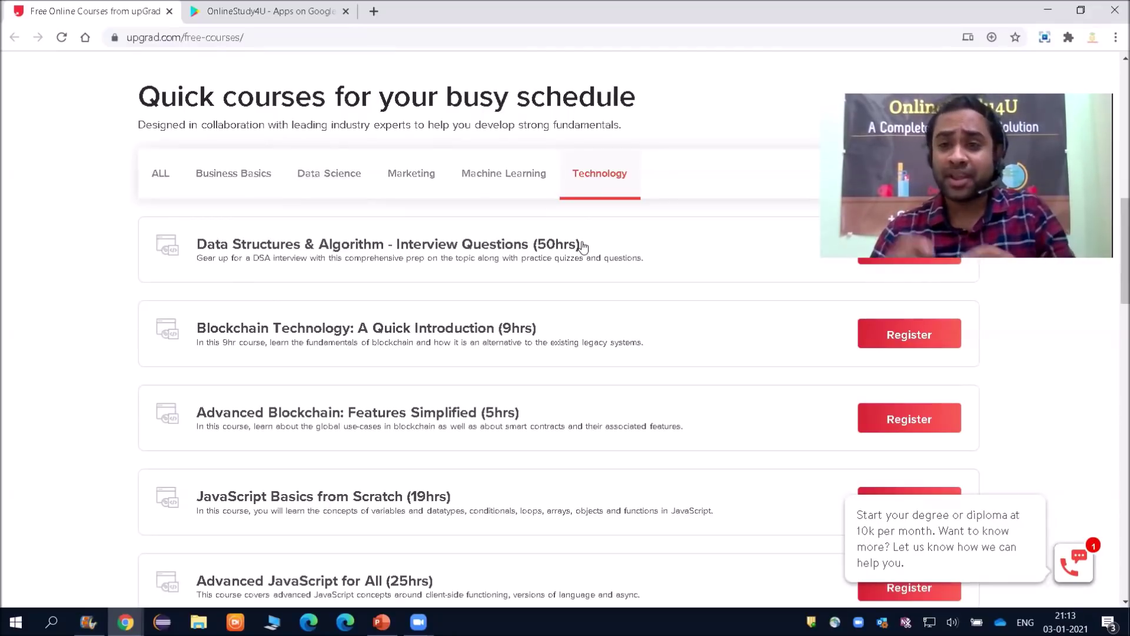
{"action": "left_click", "coordinate": [499, 172]}
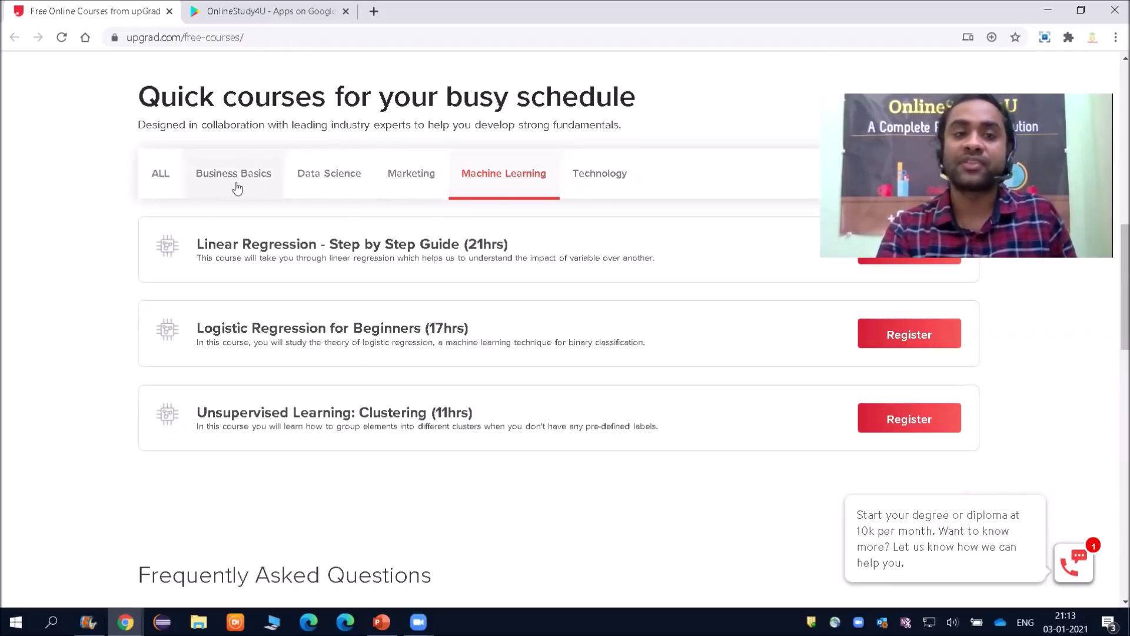
{"action": "left_click", "coordinate": [324, 192]}
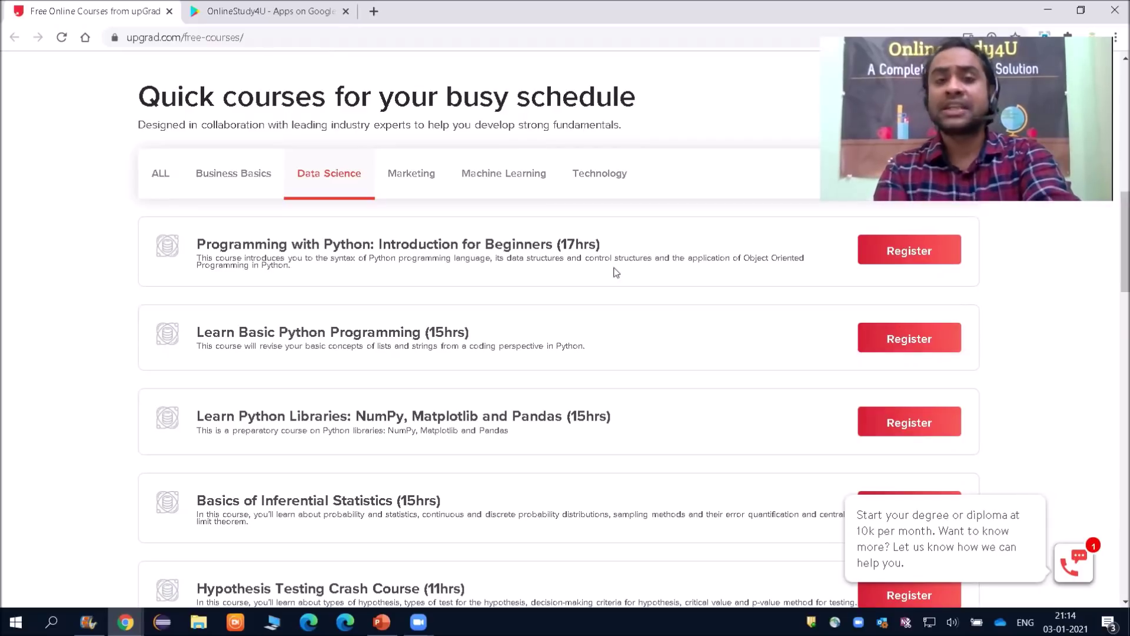
{"action": "left_click", "coordinate": [250, 11]}
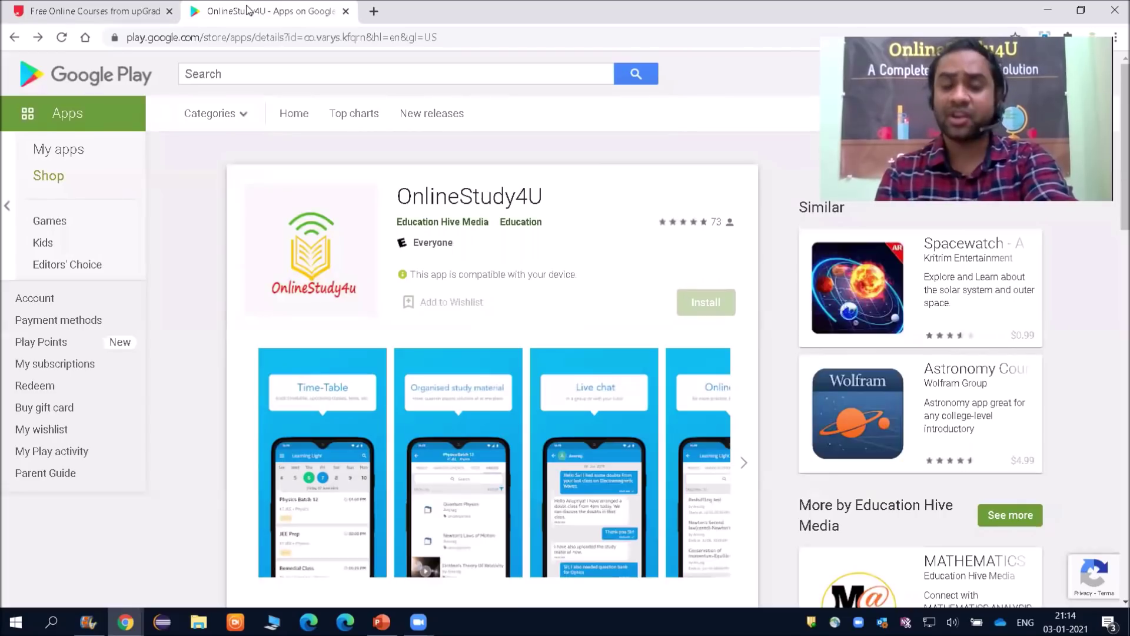
{"action": "key", "text": "alt+Tab"}
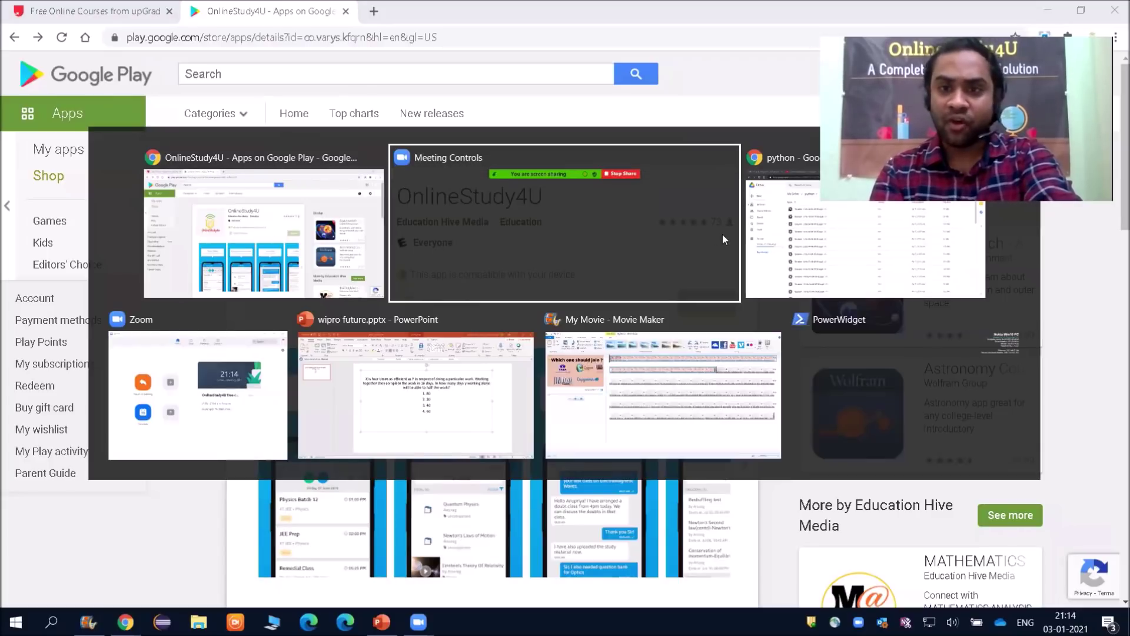
{"action": "left_click", "coordinate": [102, 14]}
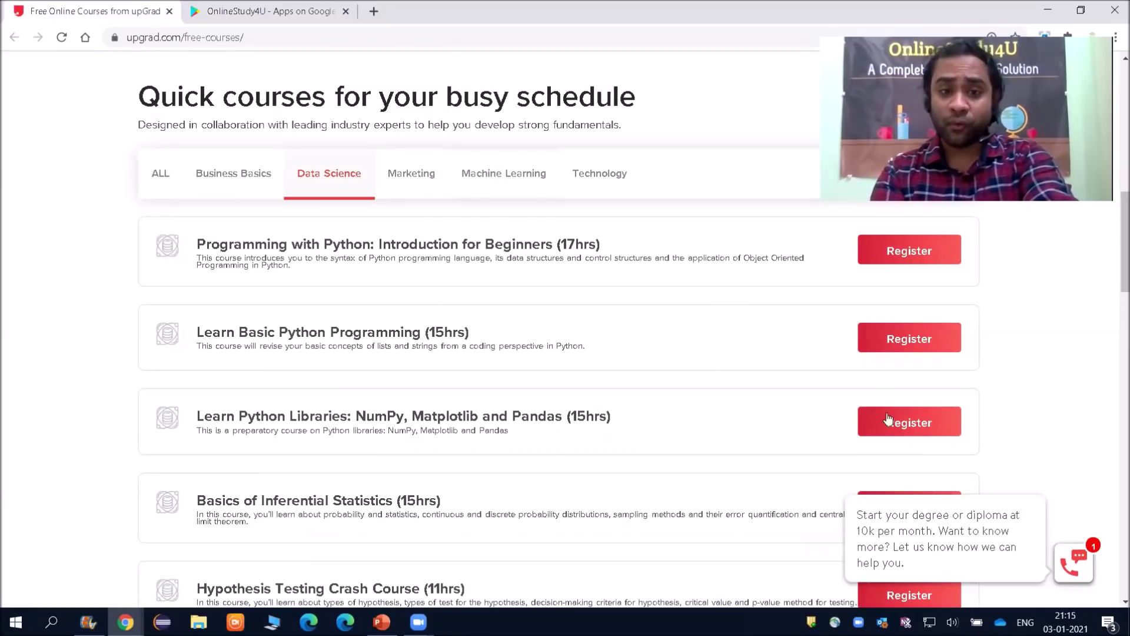
{"action": "left_click", "coordinate": [916, 344]}
Register for Learn Basic Python Programming with autofilled contact details, last name, password and undergraduate status
{"action": "left_click", "coordinate": [440, 212]}
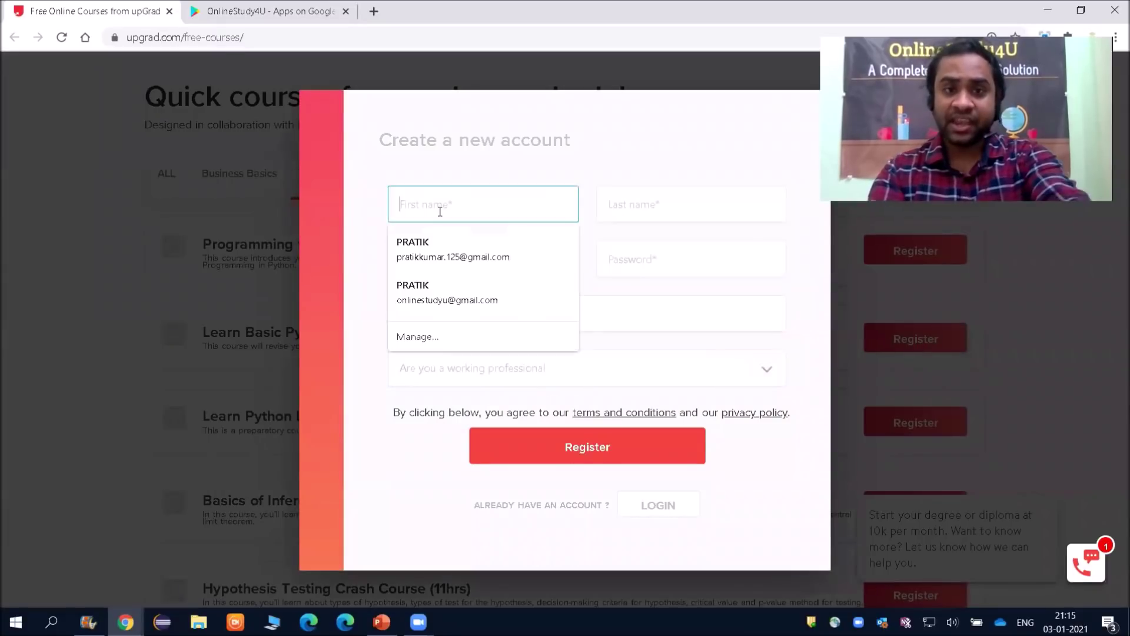
{"action": "left_click", "coordinate": [429, 247]}
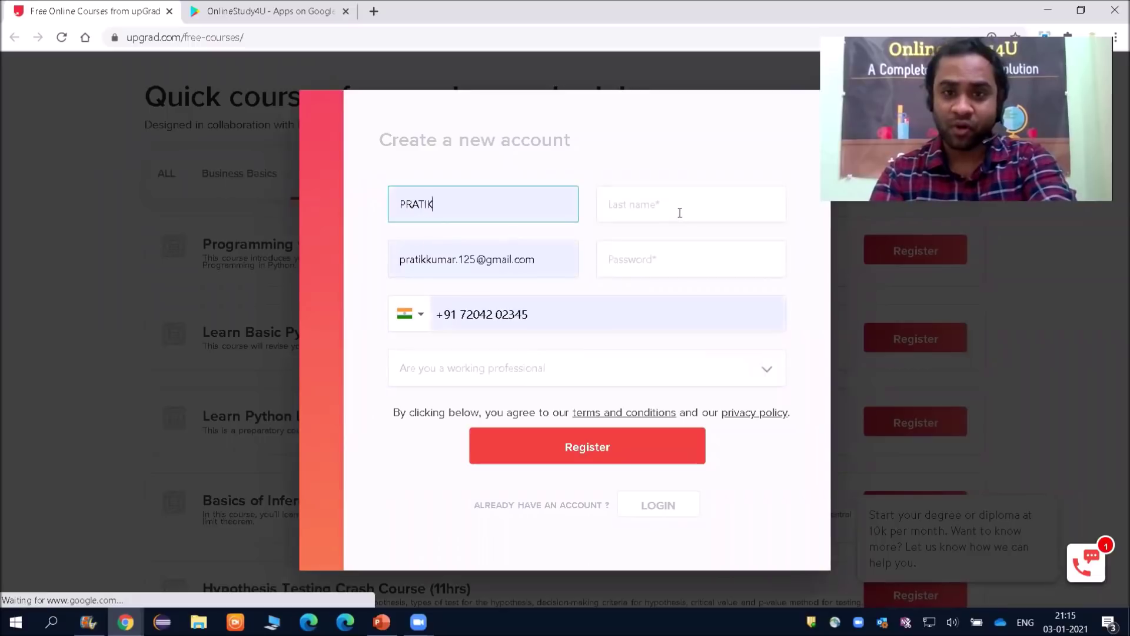
{"action": "left_click", "coordinate": [679, 203]}
{"action": "type", "text": "KUMAR"}
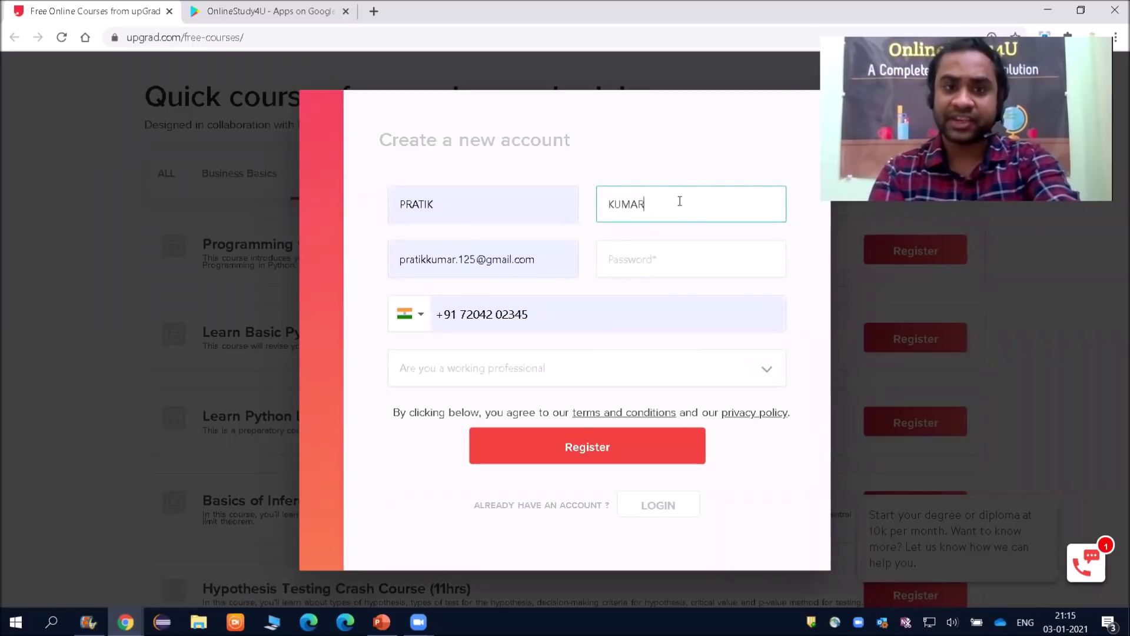
{"action": "left_click", "coordinate": [624, 270]}
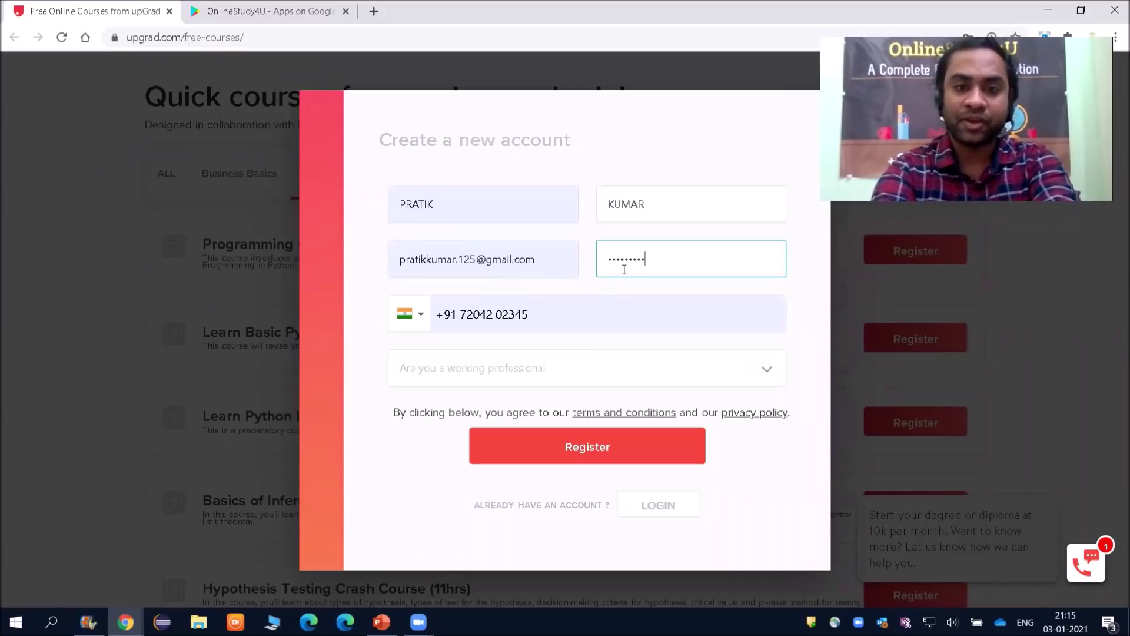
{"action": "left_click", "coordinate": [521, 382]}
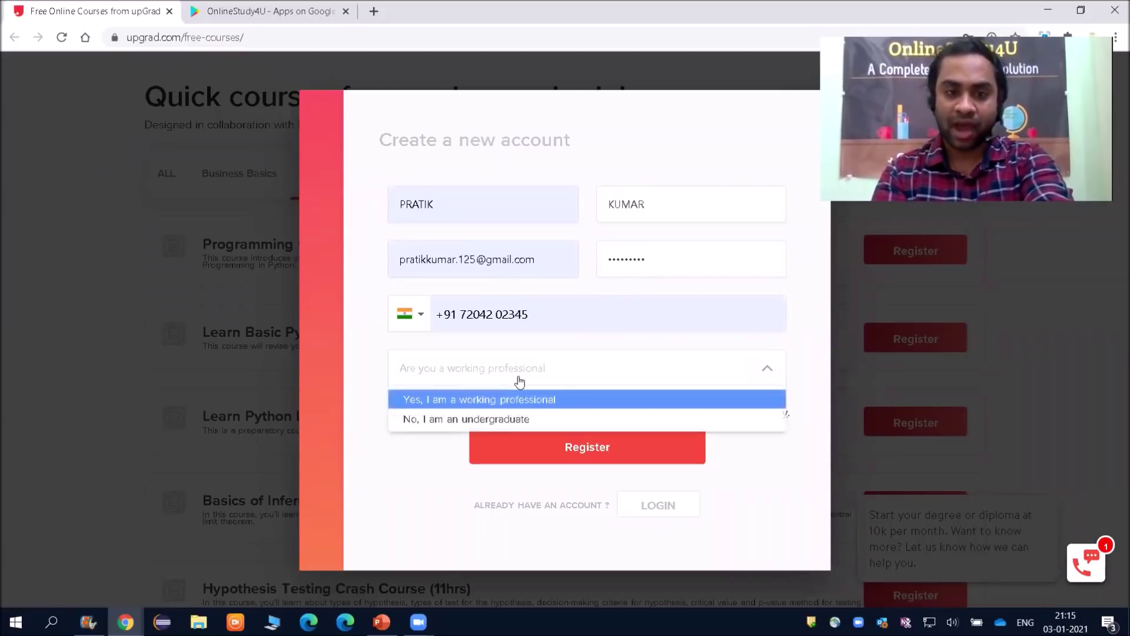
{"action": "left_click", "coordinate": [491, 417]}
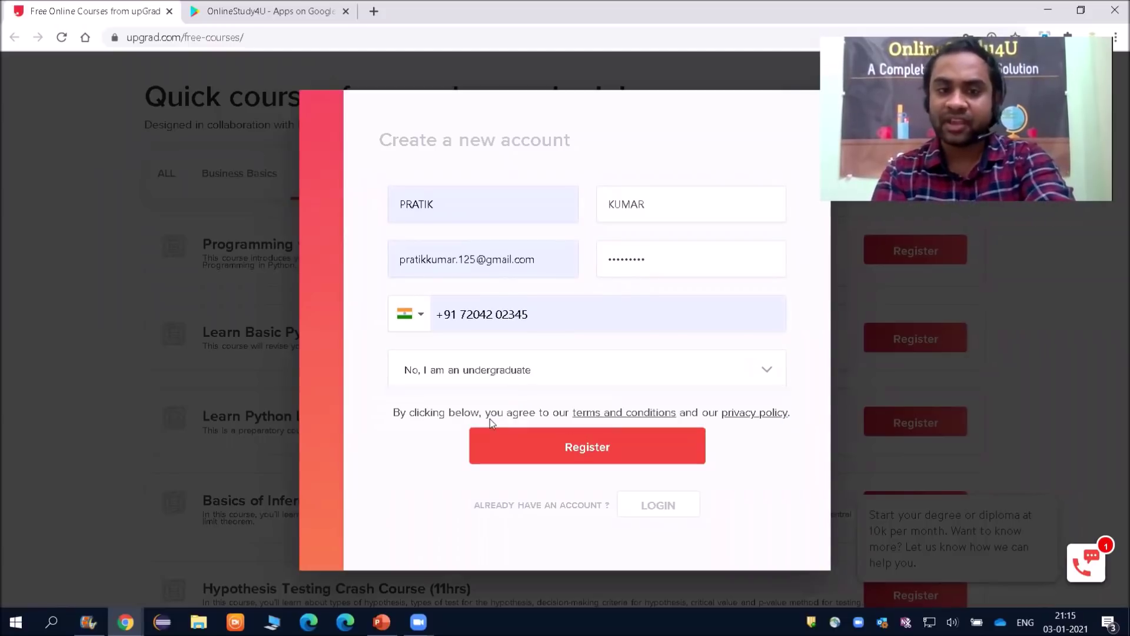
{"action": "left_click", "coordinate": [546, 448]}
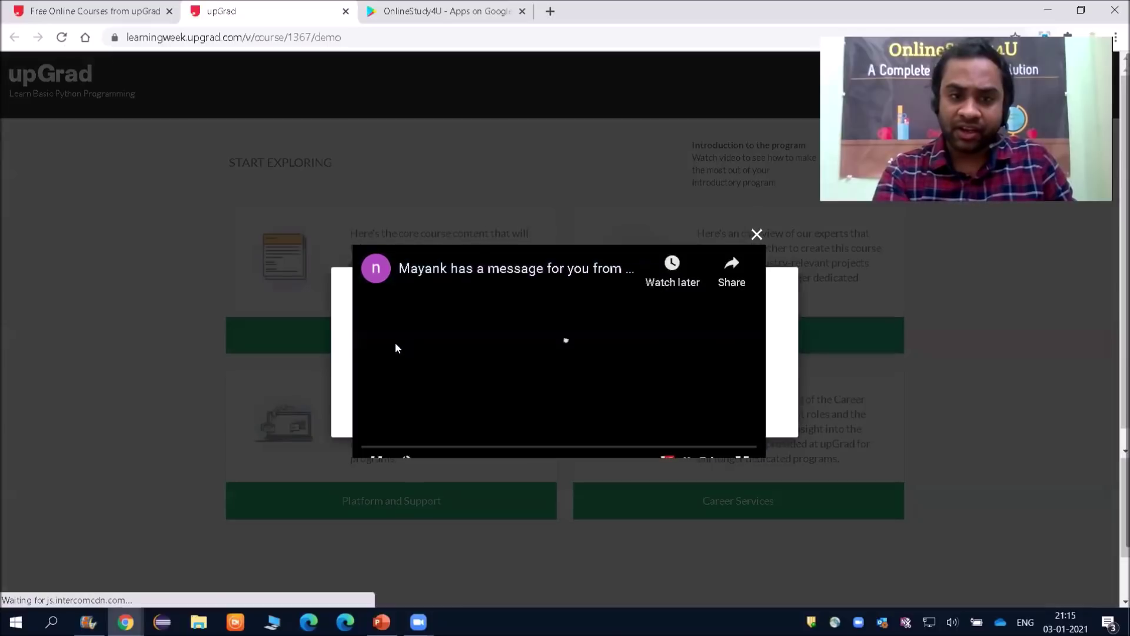
Dismiss the welcome video, accept the updated terms and privacy policies, and open the core course content
{"action": "left_click", "coordinate": [757, 234]}
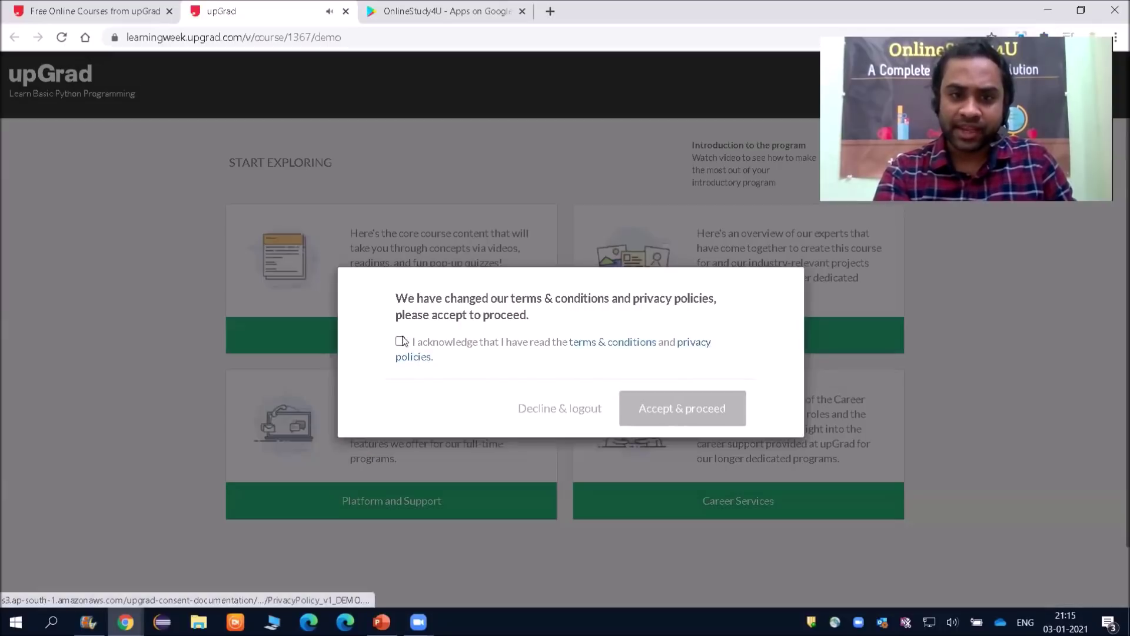
{"action": "left_click", "coordinate": [401, 340]}
{"action": "left_click", "coordinate": [690, 422]}
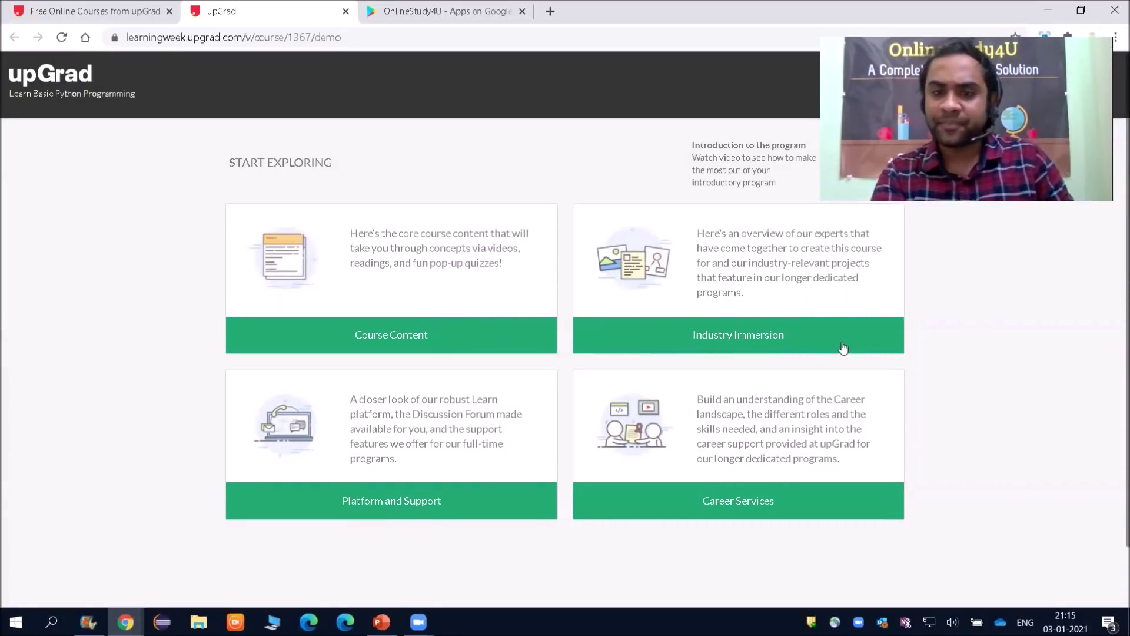
{"action": "left_click", "coordinate": [412, 336]}
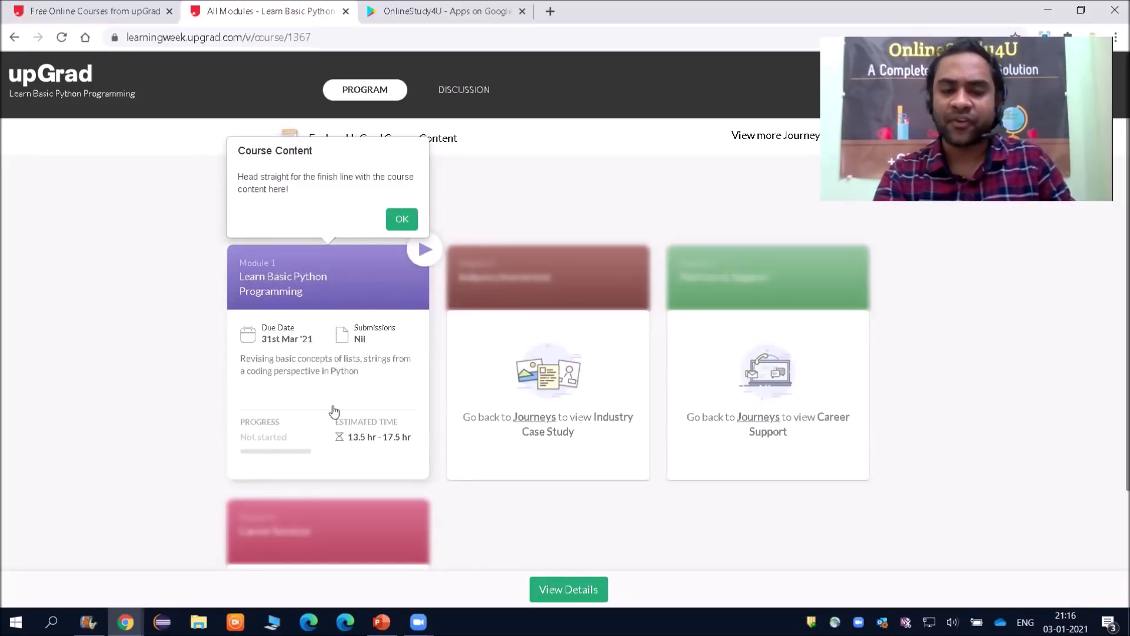
Read Module 1's Welcome to upStart lesson and view the PG Diploma in Data Science details
{"action": "left_click", "coordinate": [310, 371]}
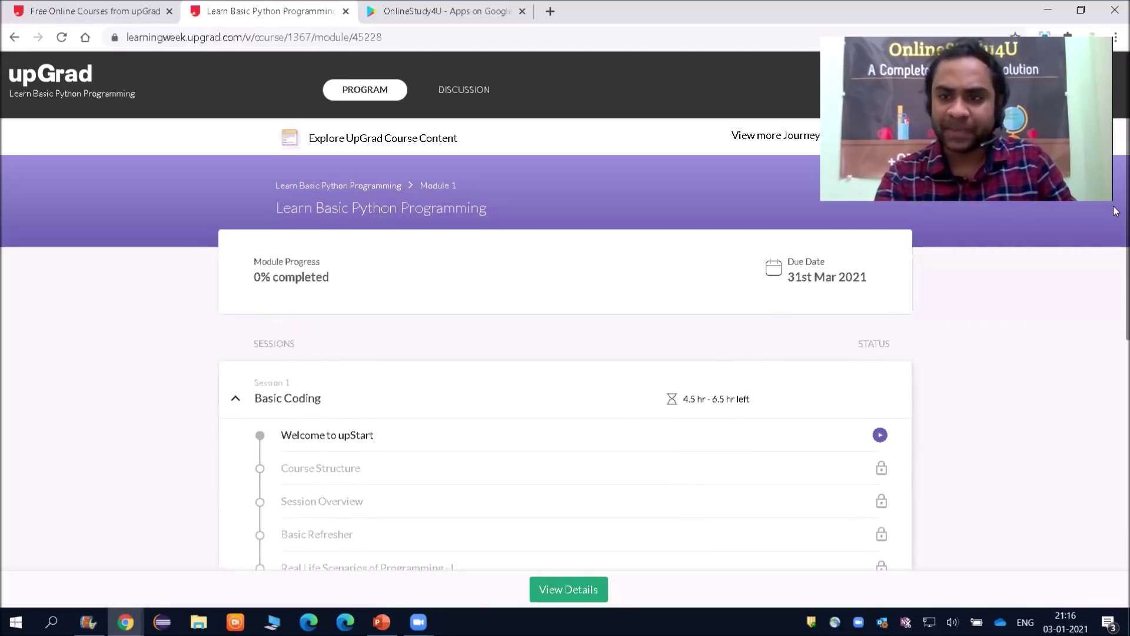
{"action": "scroll", "coordinate": [1114, 205], "scroll_direction": "down", "scroll_amount": 2}
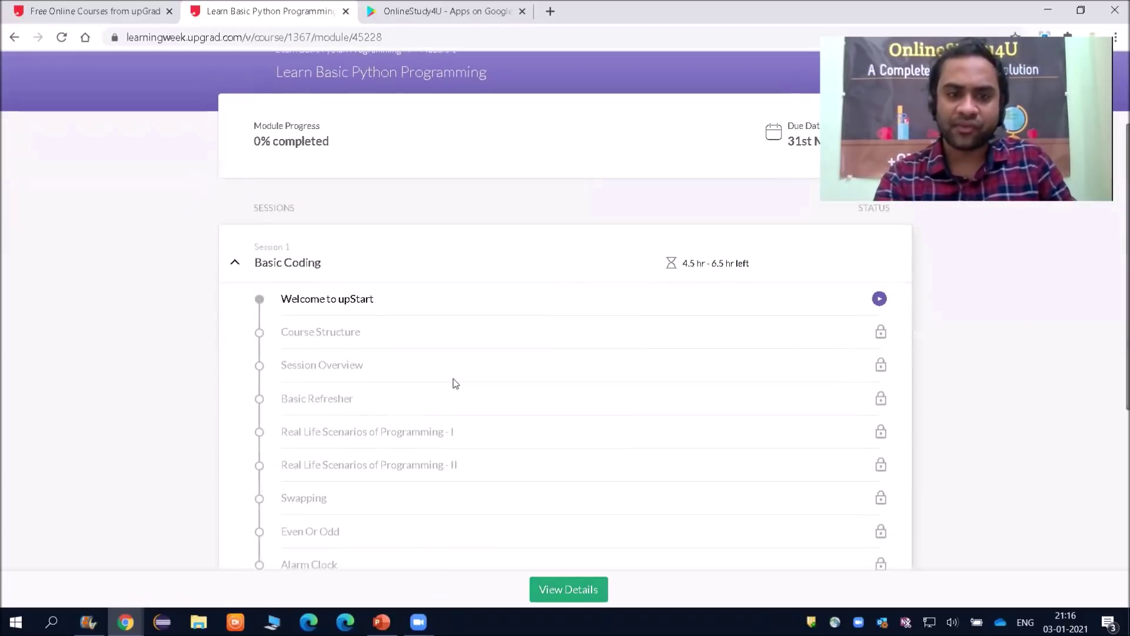
{"action": "left_click", "coordinate": [284, 305]}
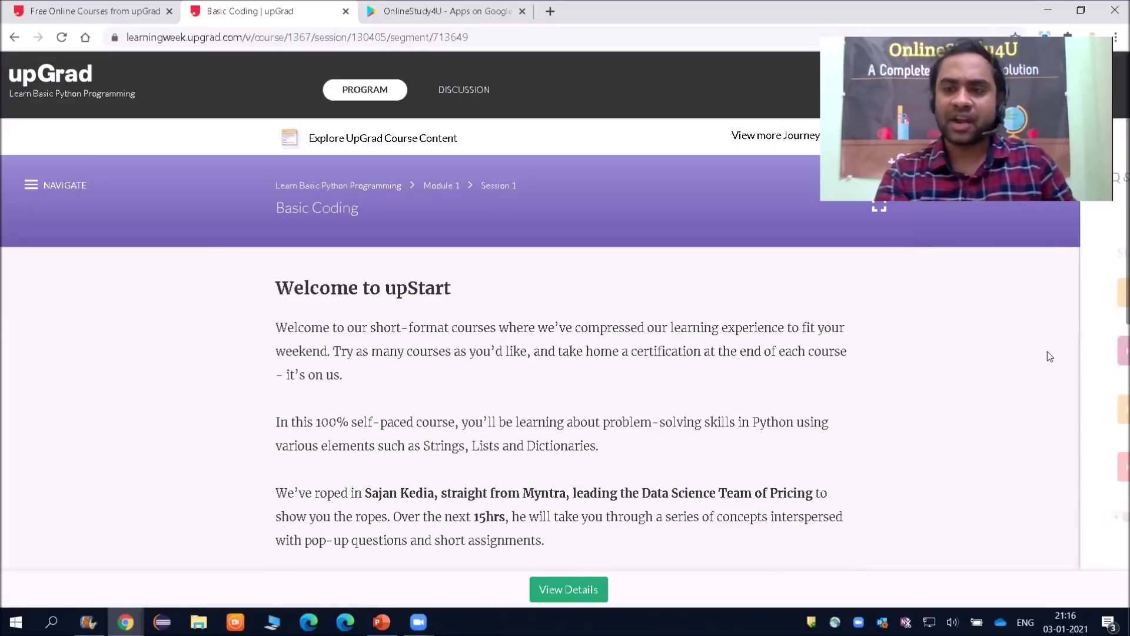
{"action": "scroll", "coordinate": [1116, 364], "scroll_direction": "down", "scroll_amount": 3}
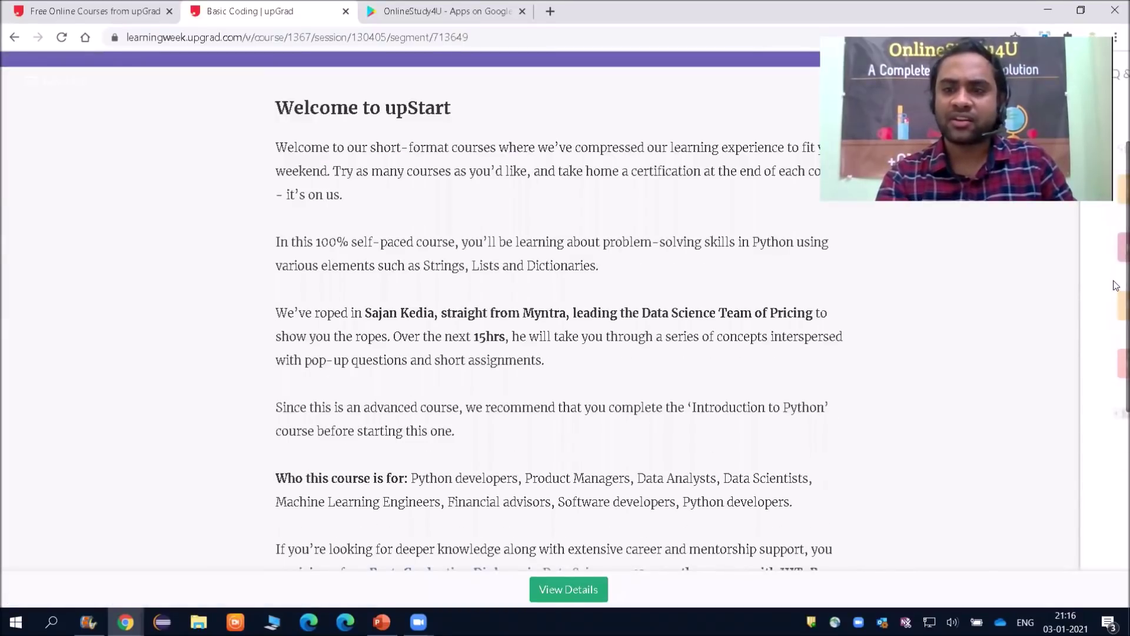
{"action": "scroll", "coordinate": [1115, 286], "scroll_direction": "down", "scroll_amount": 2}
{"action": "scroll", "coordinate": [1115, 285], "scroll_direction": "down", "scroll_amount": 3}
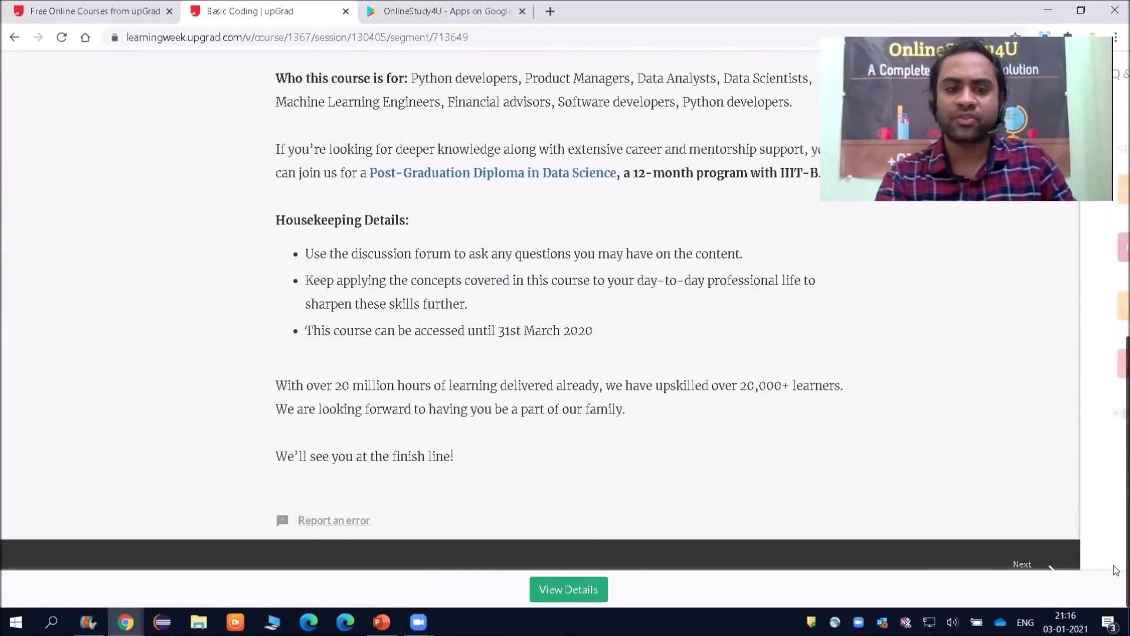
{"action": "left_click", "coordinate": [569, 589]}
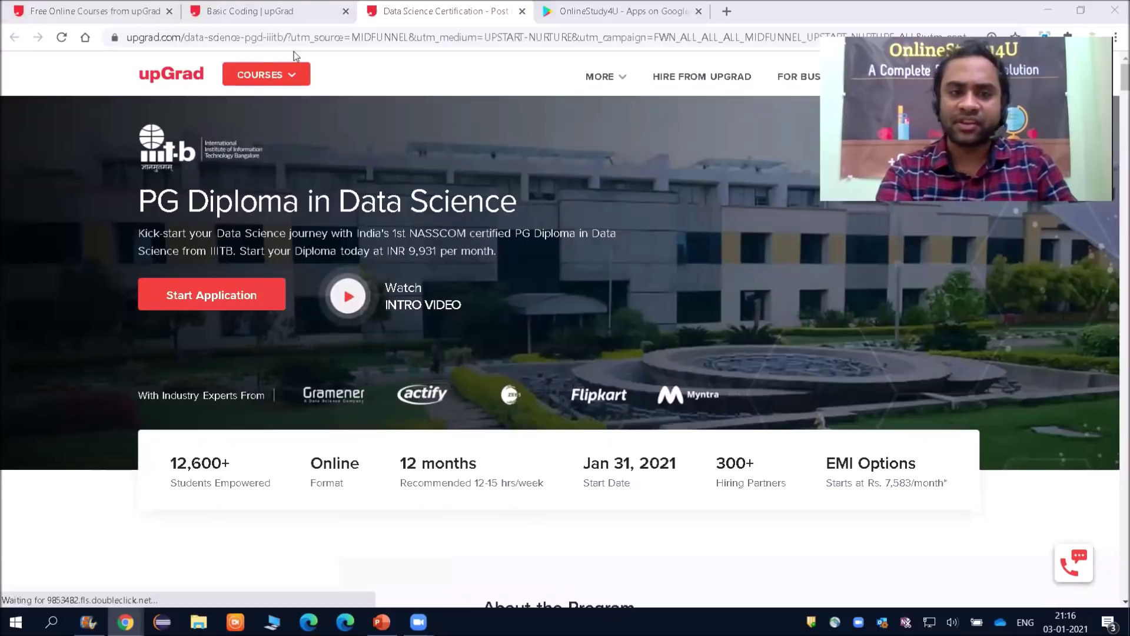
Browse the Courses categories, then return to the Basic Coding tab scrolled to the top
{"action": "left_click", "coordinate": [267, 74]}
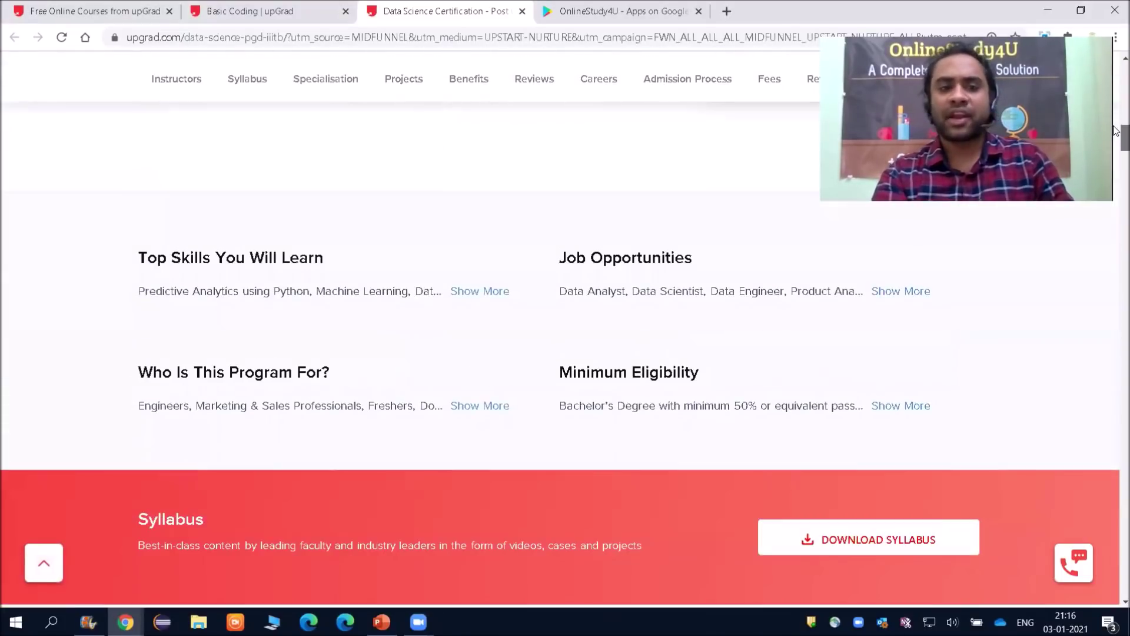
{"action": "mouse_move", "coordinate": [1115, 71]}
{"action": "left_mouse_down"}
{"action": "mouse_move", "coordinate": [1115, 147]}
{"action": "mouse_move", "coordinate": [1115, 53]}
{"action": "left_mouse_up"}
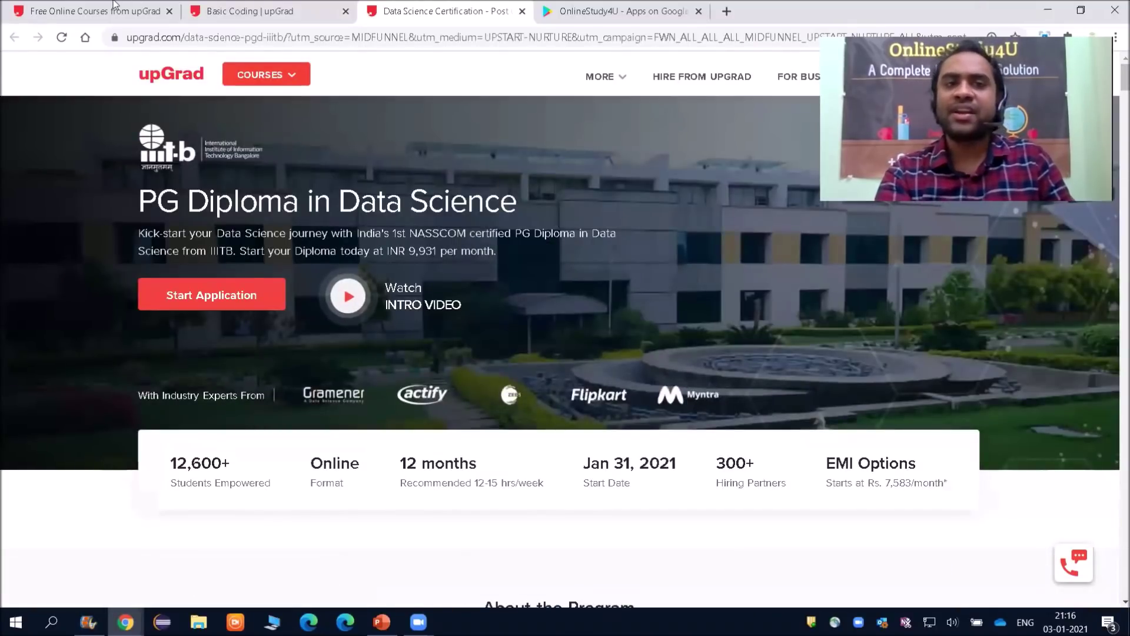
{"action": "left_click", "coordinate": [226, 9]}
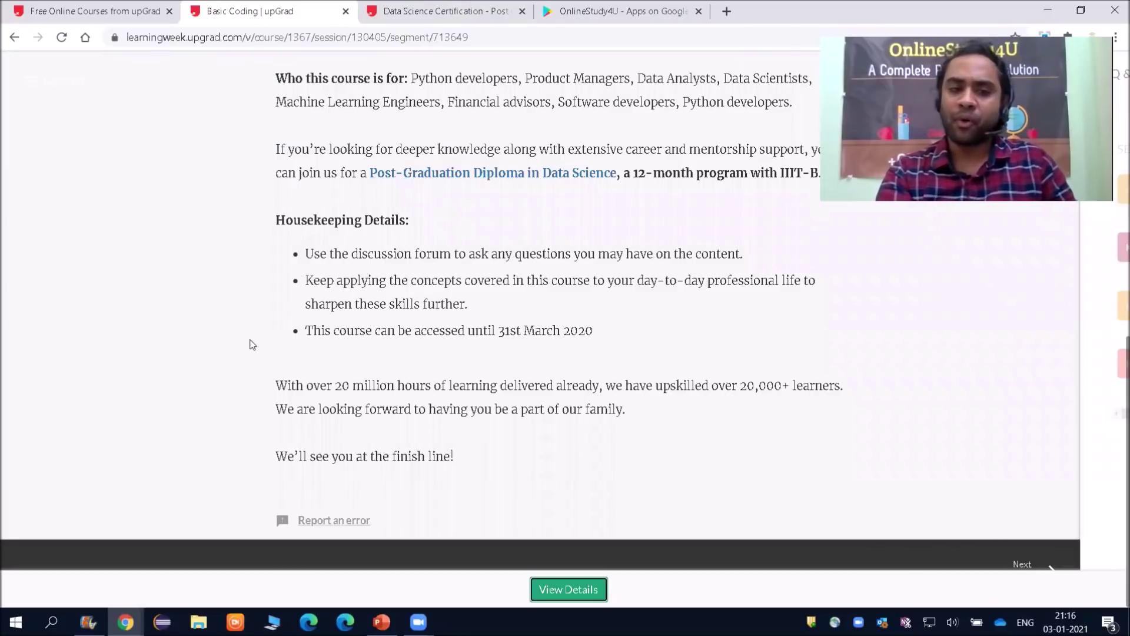
{"action": "left_click_drag", "start_coordinate": [1115, 362], "coordinate": [1114, 142]}
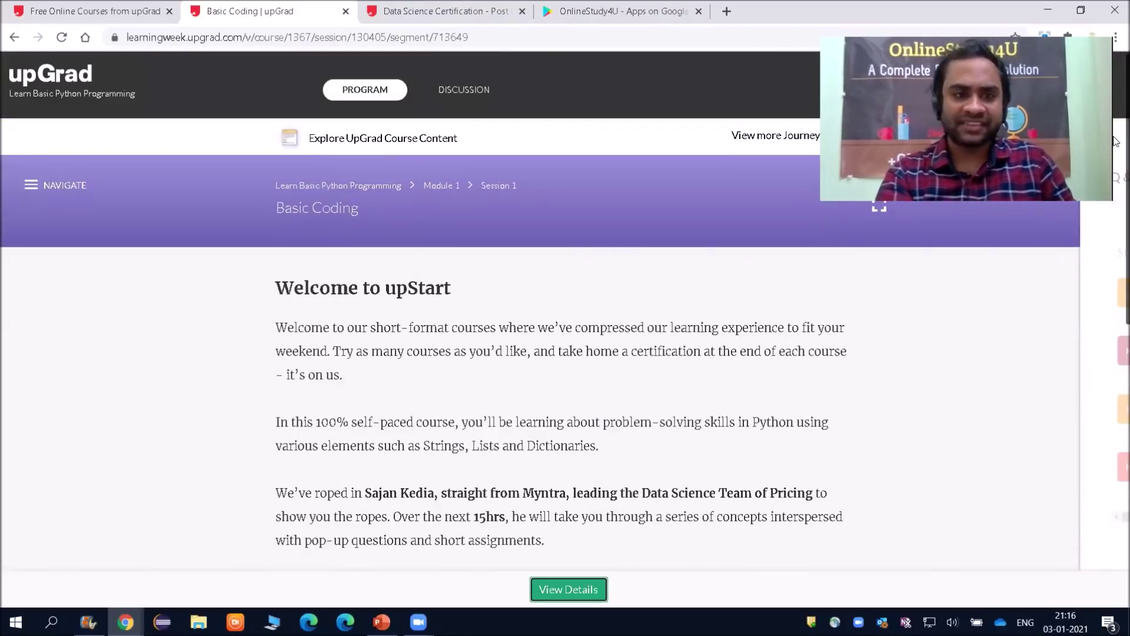
Go back to the Module 1 overview and open the Course Structure lesson
{"action": "left_click", "coordinate": [13, 37]}
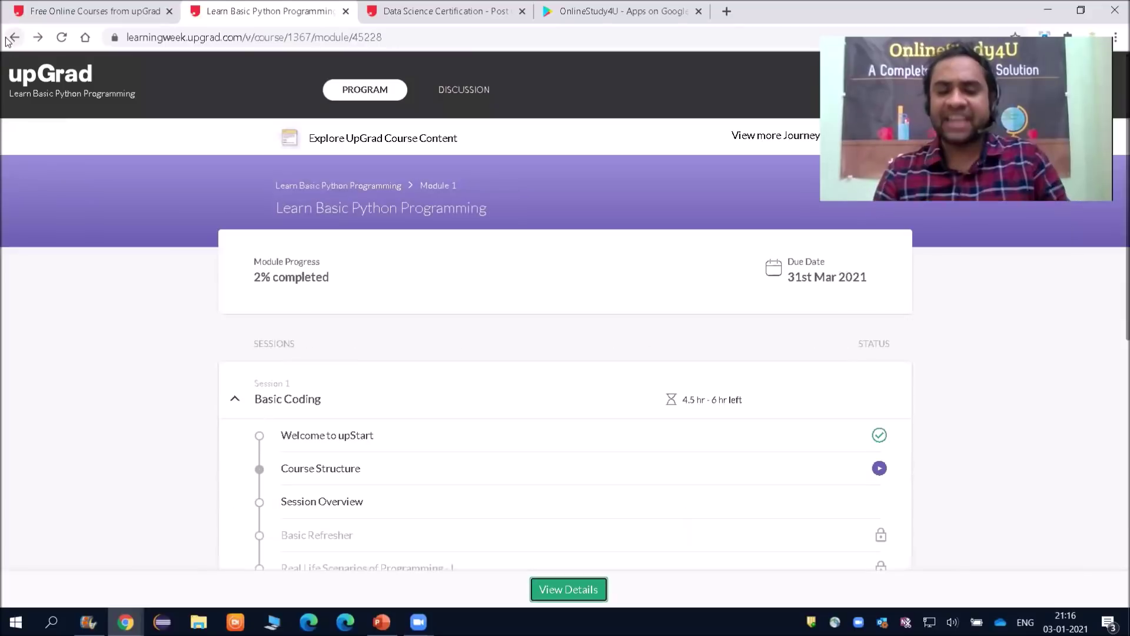
{"action": "left_click", "coordinate": [305, 472]}
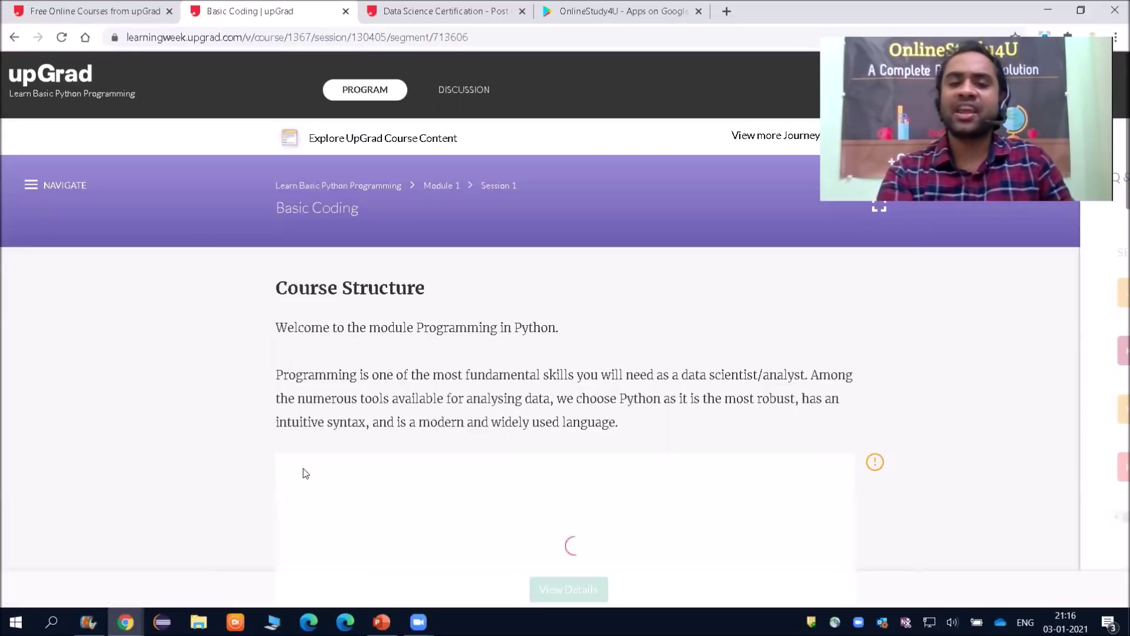
{"action": "scroll", "coordinate": [1114, 171], "scroll_direction": "down", "scroll_amount": 3}
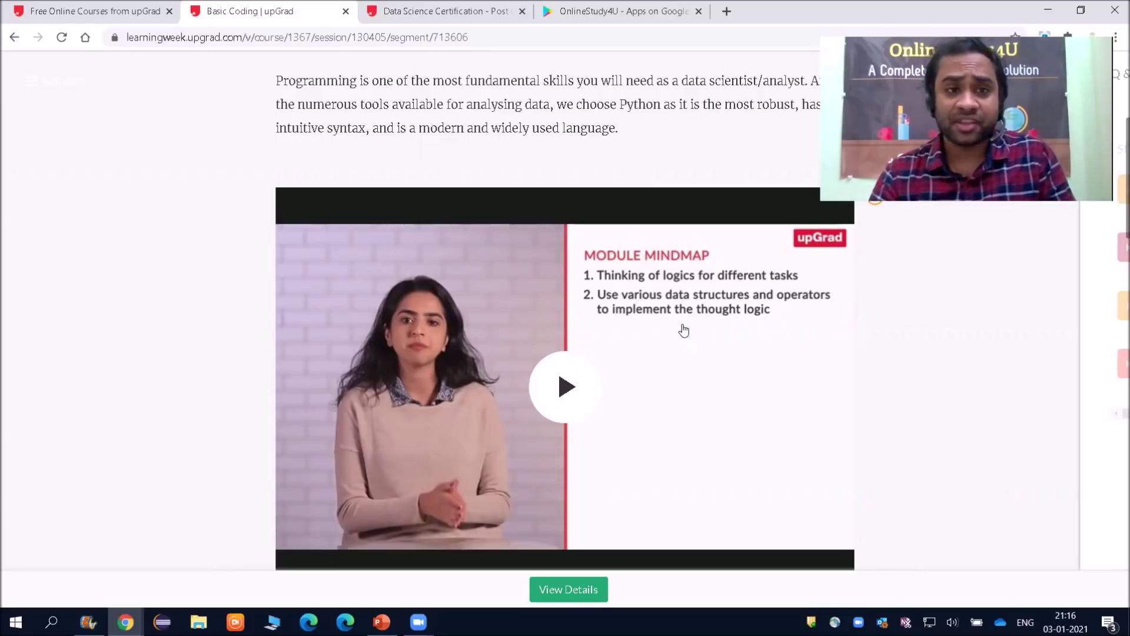
Cycle through the open windows, then close the Basic Coding lesson and Data Science Certification tabs
{"action": "key", "text": "alt+Tab"}
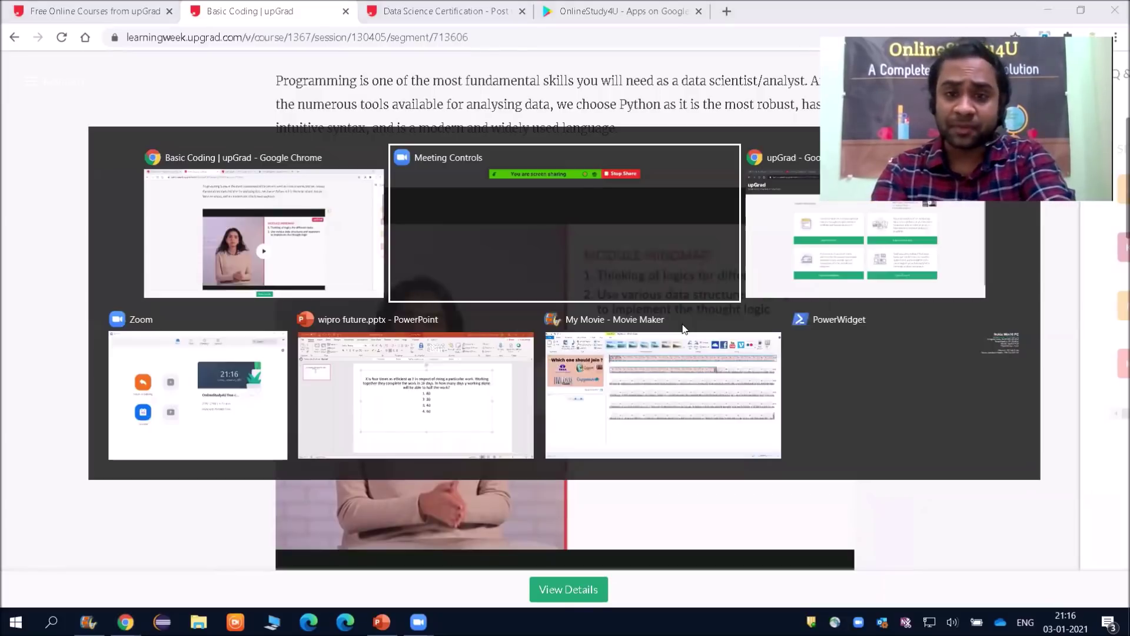
{"action": "key", "text": "alt+Tab"}
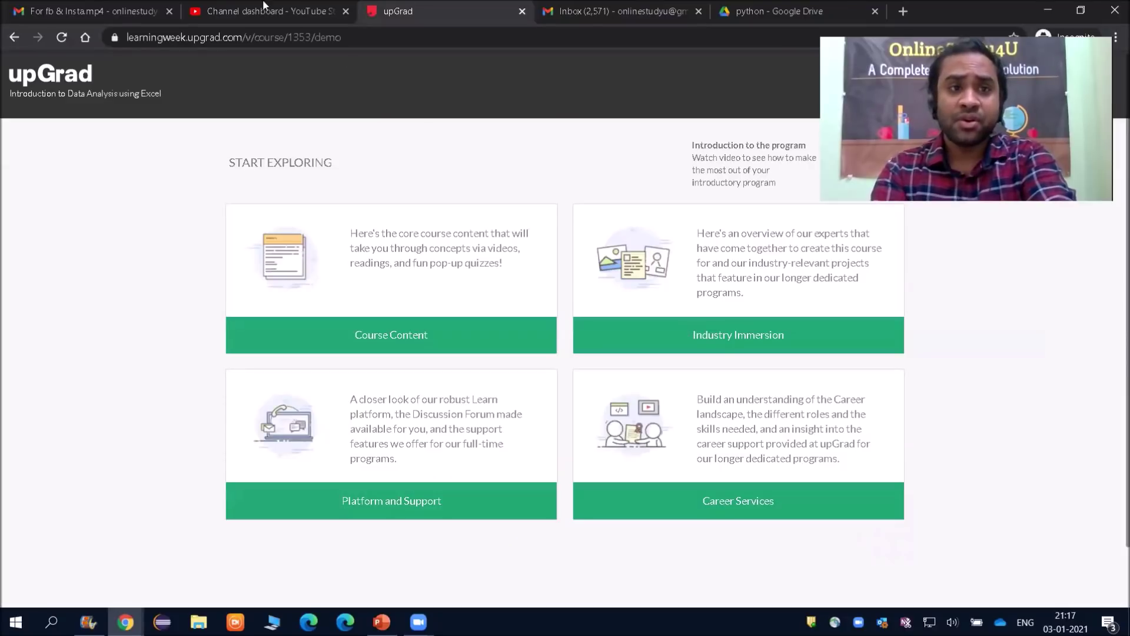
{"action": "key", "text": "alt+Tab"}
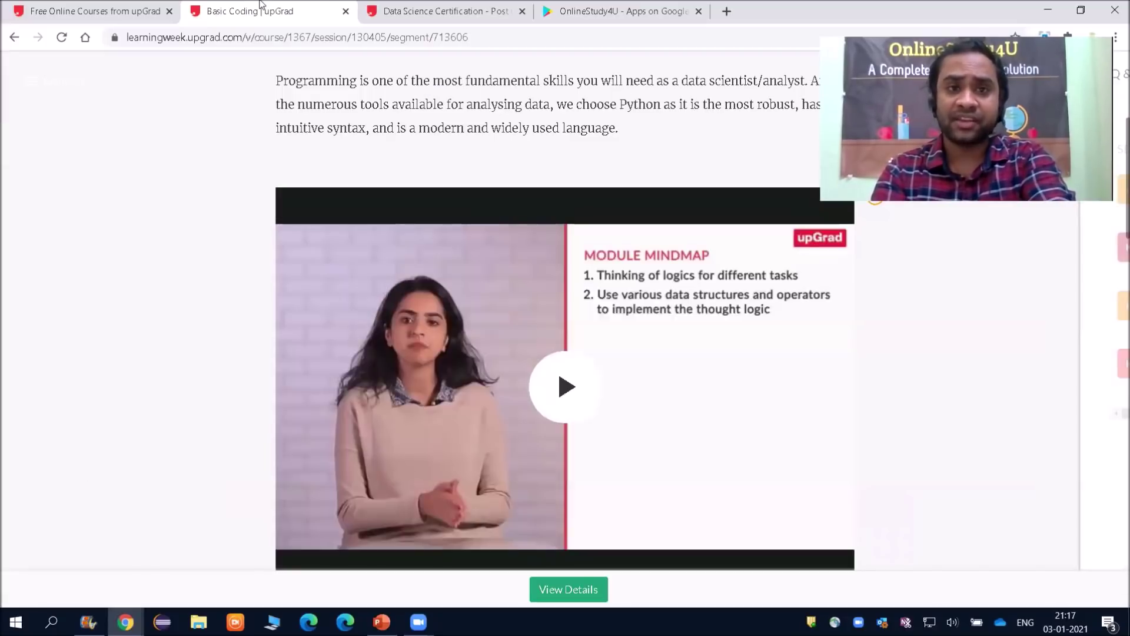
{"action": "key", "text": "ctrl+w"}
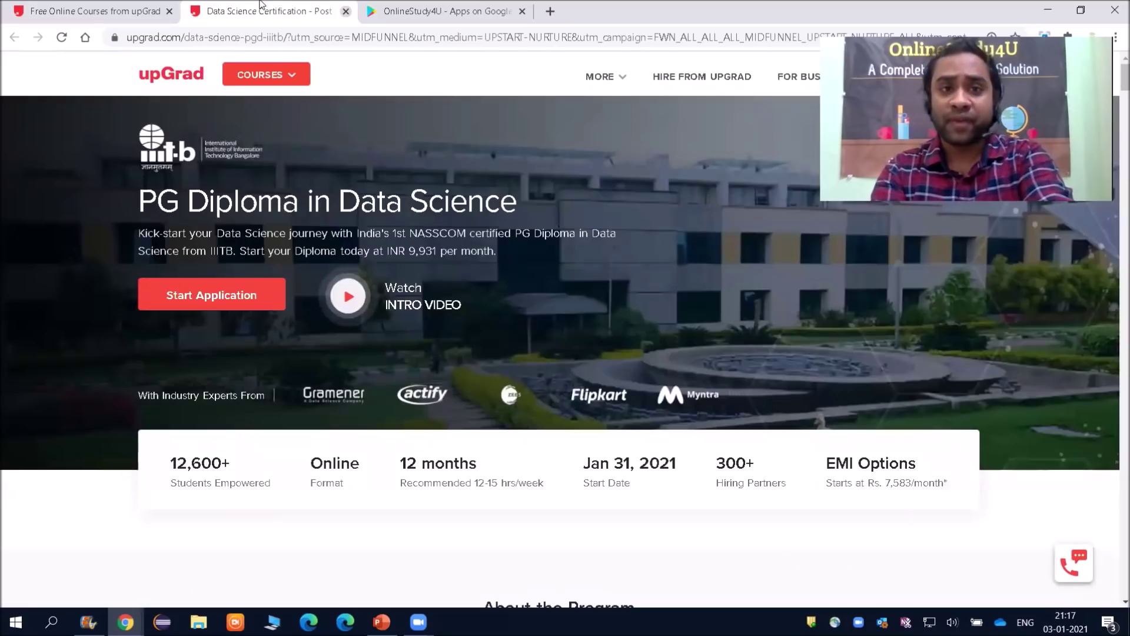
{"action": "key", "text": "ctrl+w"}
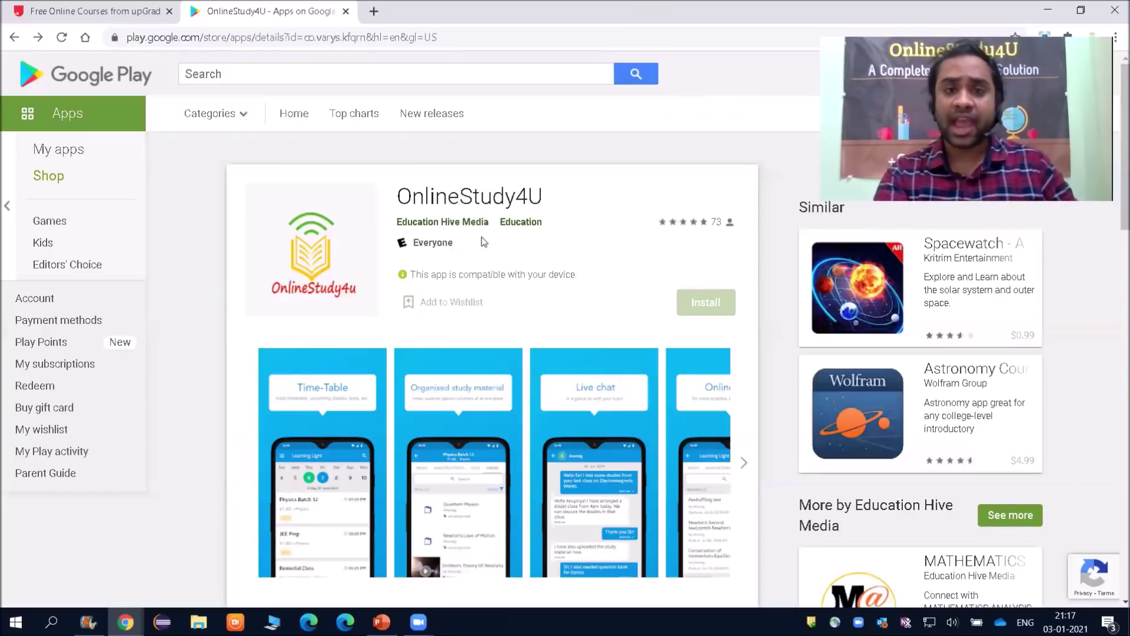